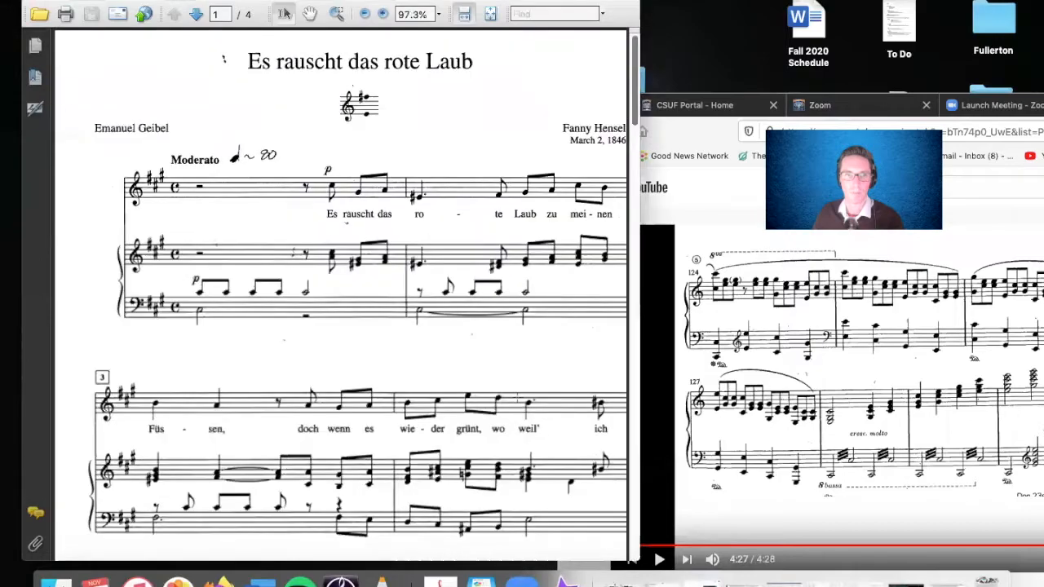
scroll(300, 223, up, 4)
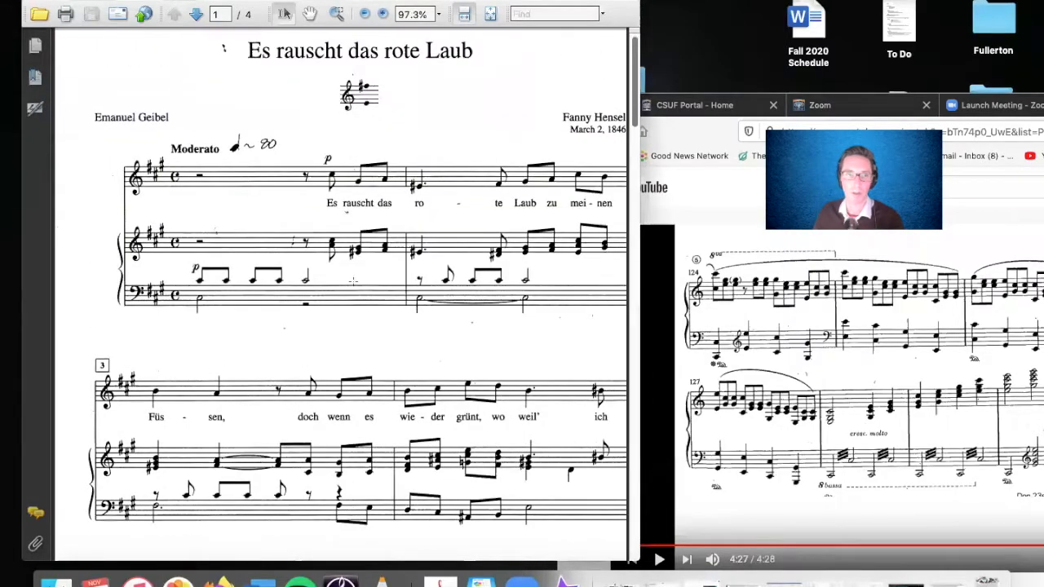
scroll(349, 279, up, 1)
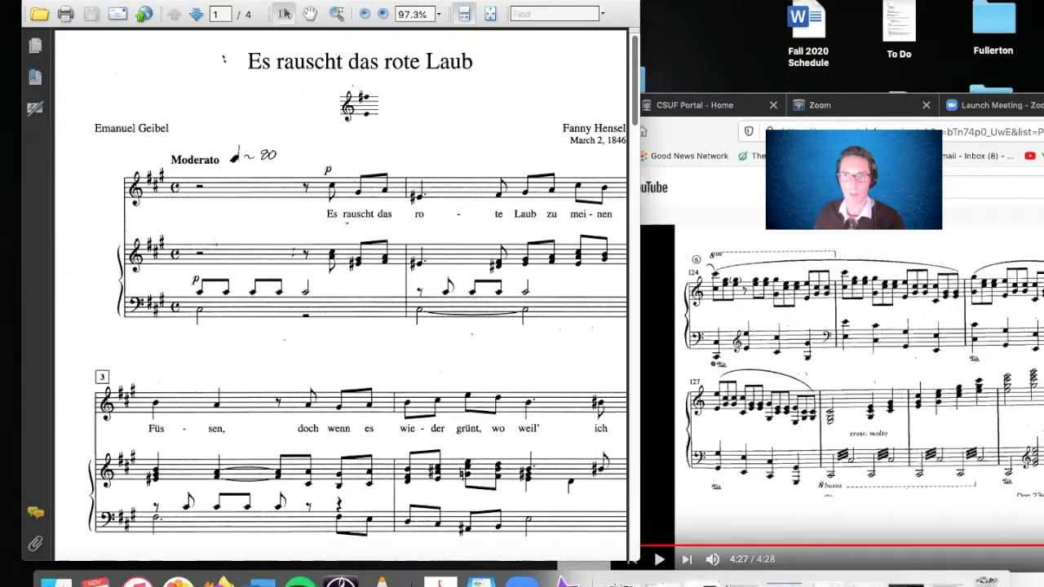
drag(872, 132, 767, 61)
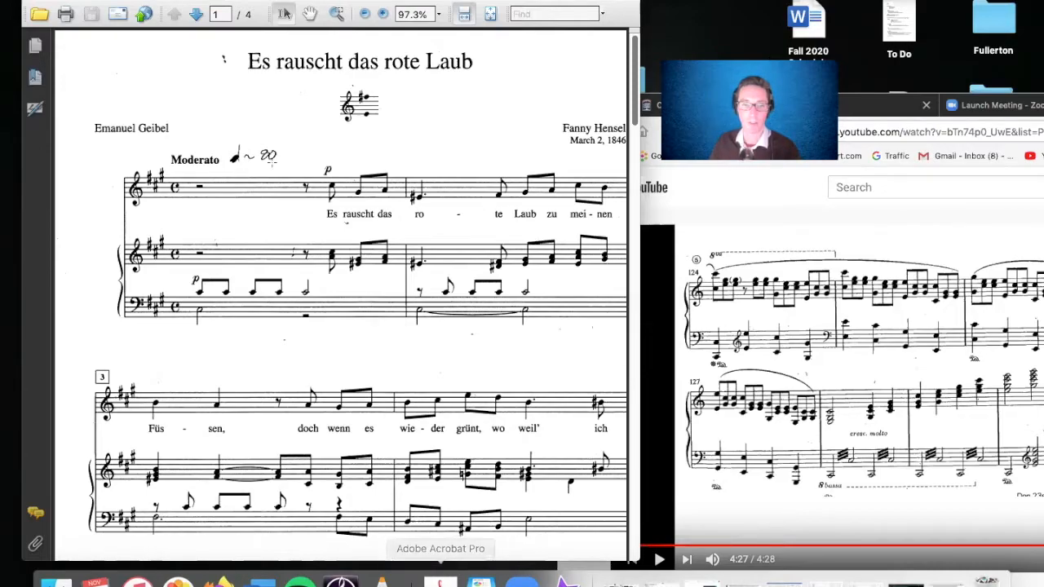
click(99, 0)
mouse_move(131, 75)
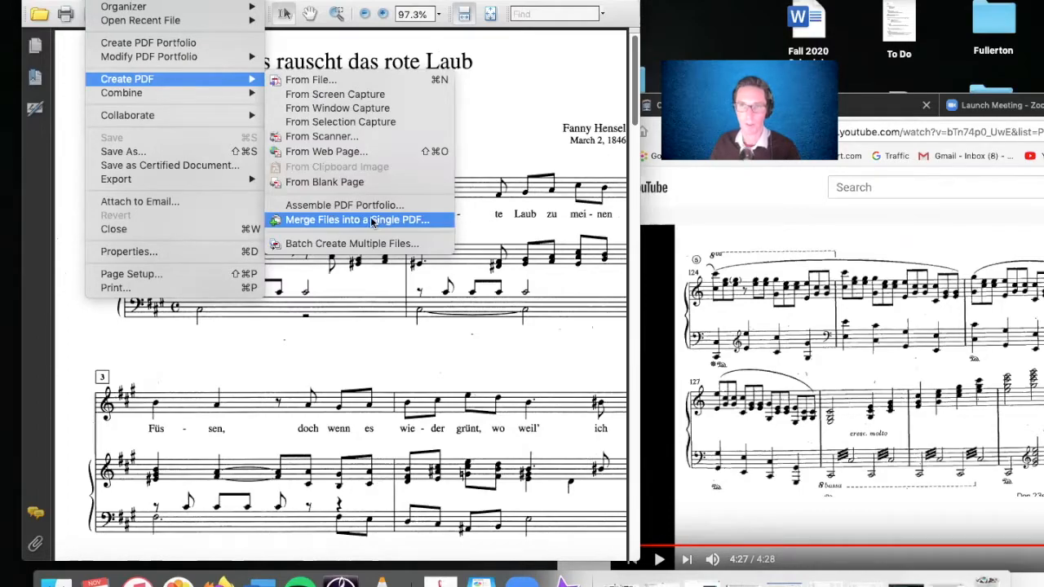
click(550, 120)
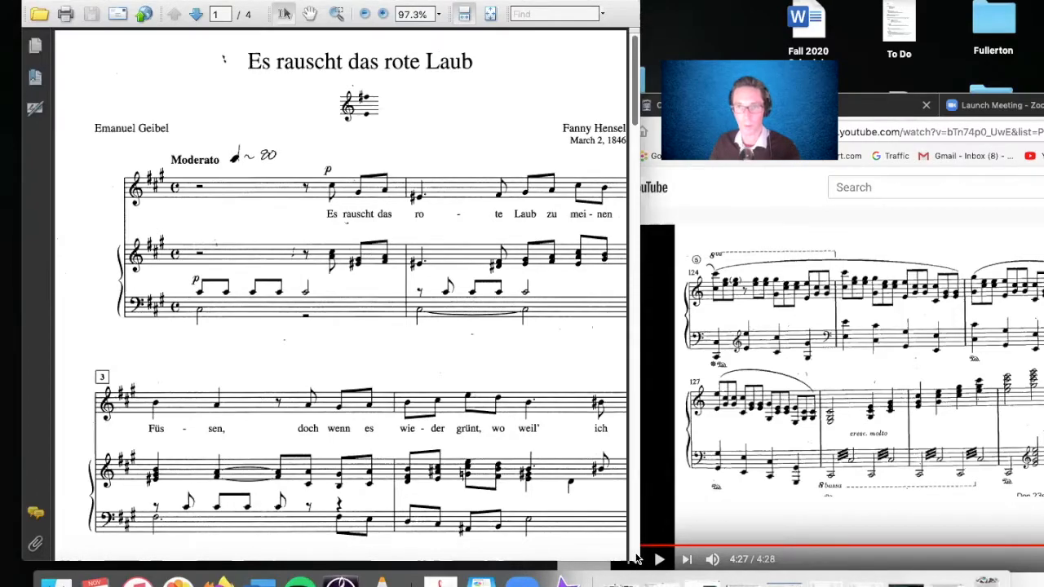
- Enlarge the PDF window to fit the score's full width and capture a screenshot of the first system
drag(639, 560, 676, 568)
scroll(605, 481, down, 1)
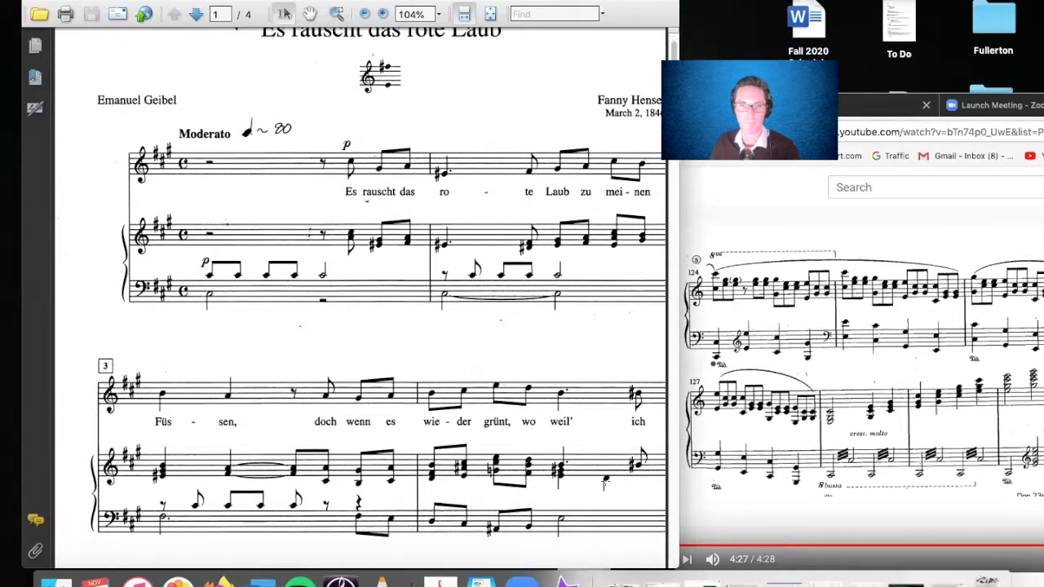
scroll(606, 481, up, 1)
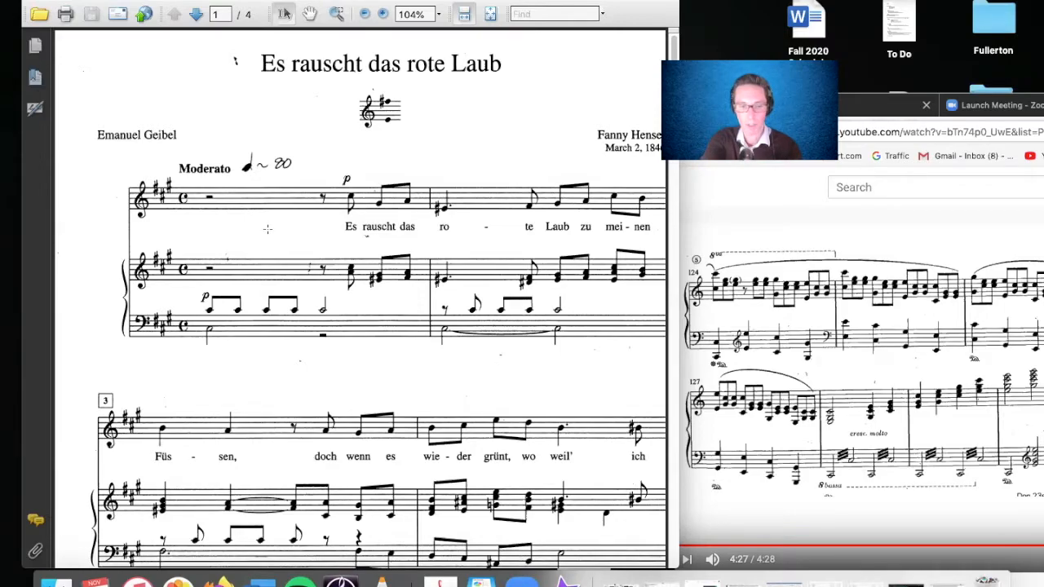
key(super+shift+4)
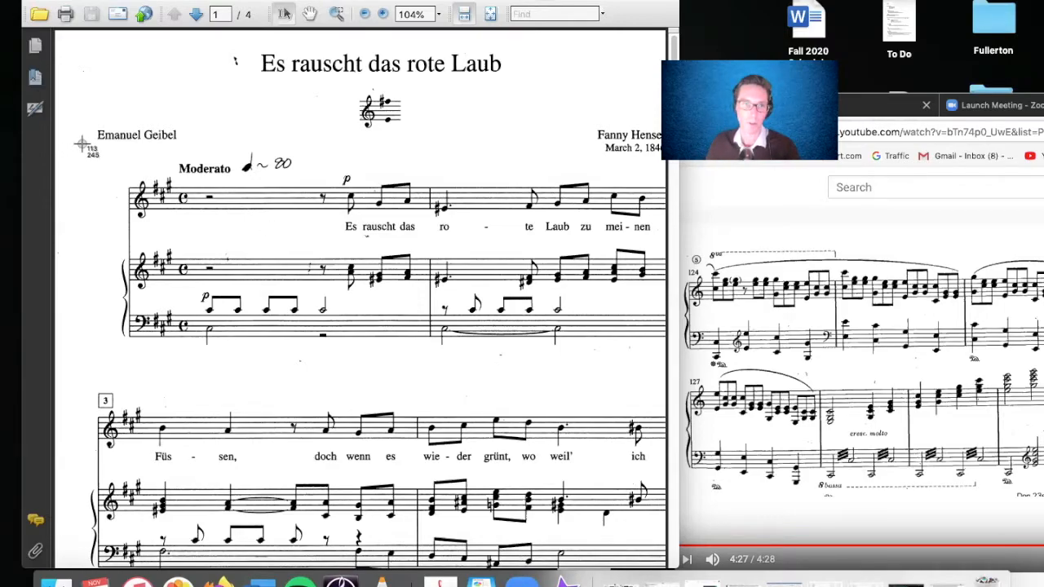
drag(80, 121, 666, 358)
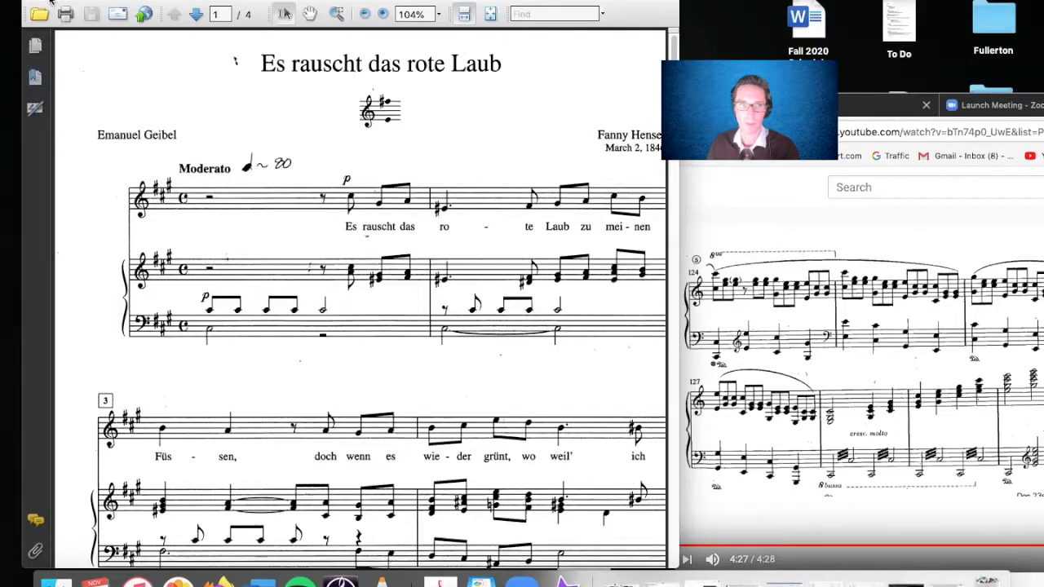
- Switch to the iMovie project and position its window so the media browser, preview and timeline are in view
click(50, 0)
drag(611, 109, 180, 7)
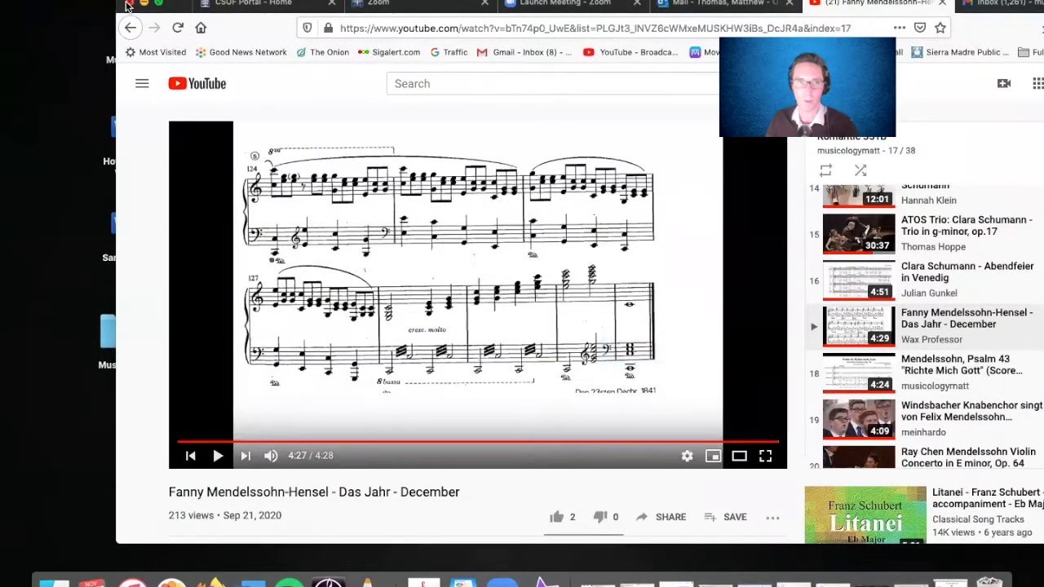
drag(181, 4, 207, 38)
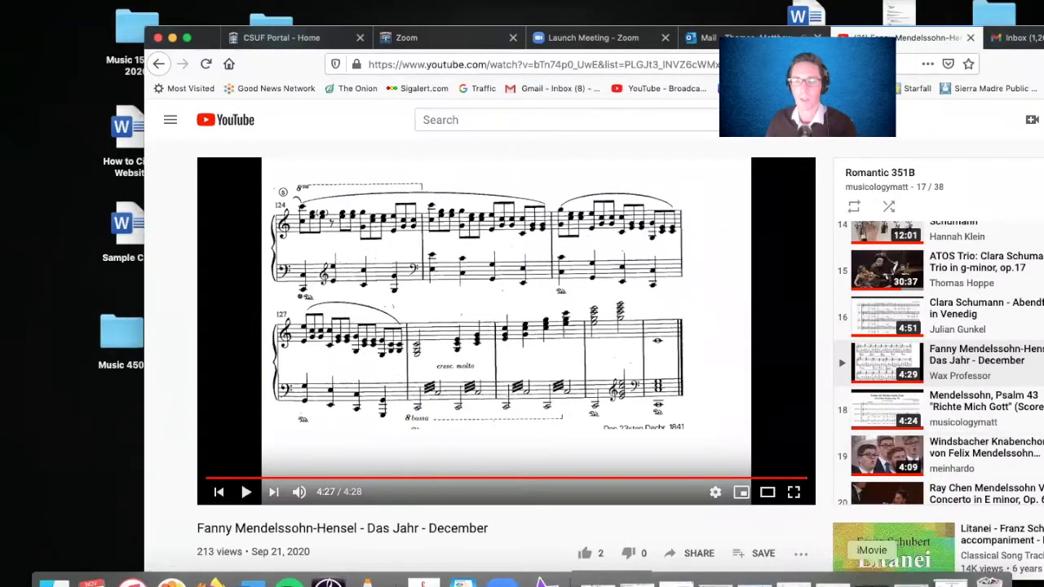
click(871, 581)
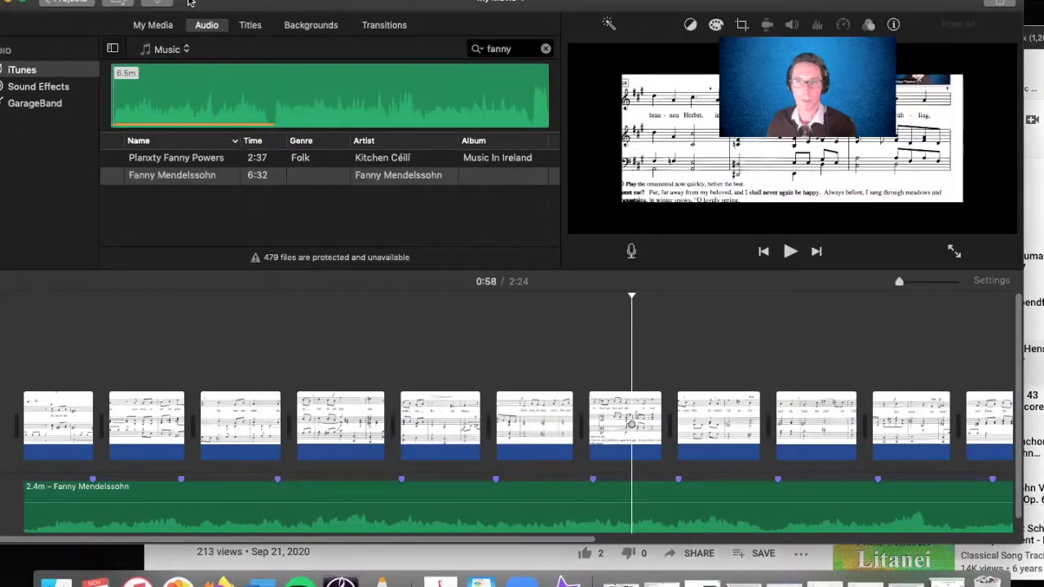
drag(192, 4, 234, 4)
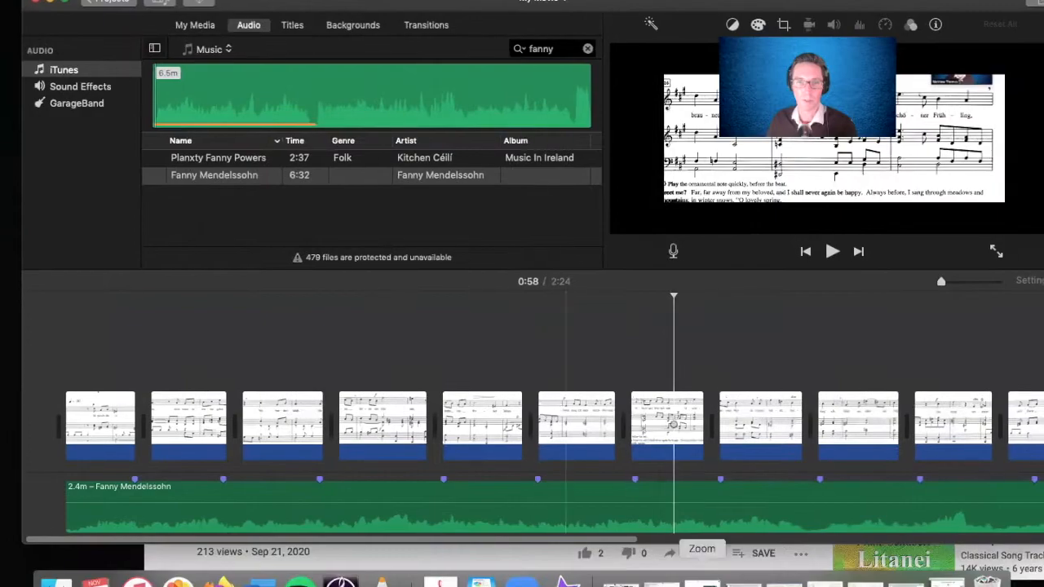
- Play the movie from the first score clip to check how the images follow the music
drag(582, 541, 486, 539)
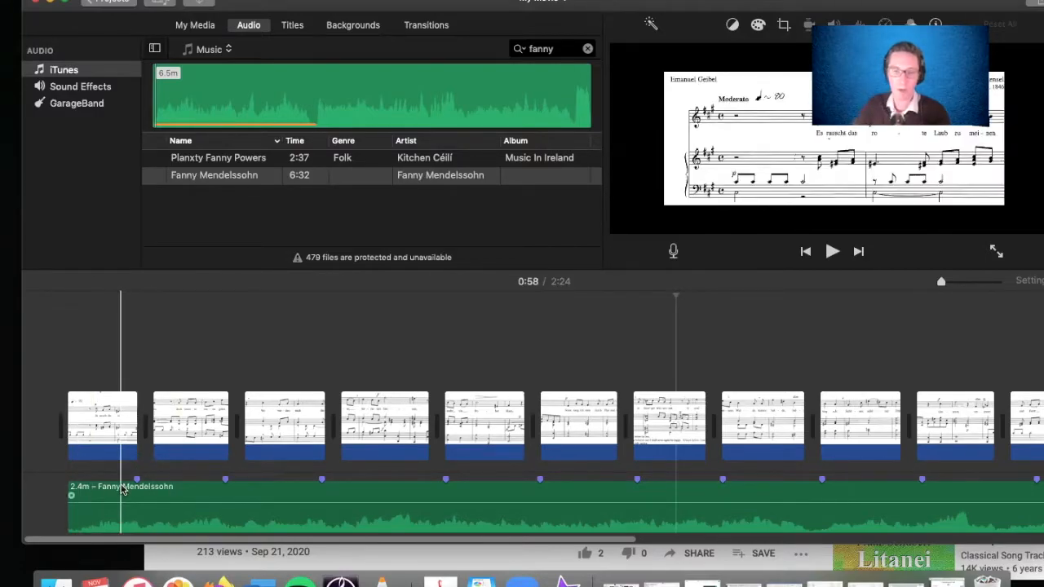
key(space)
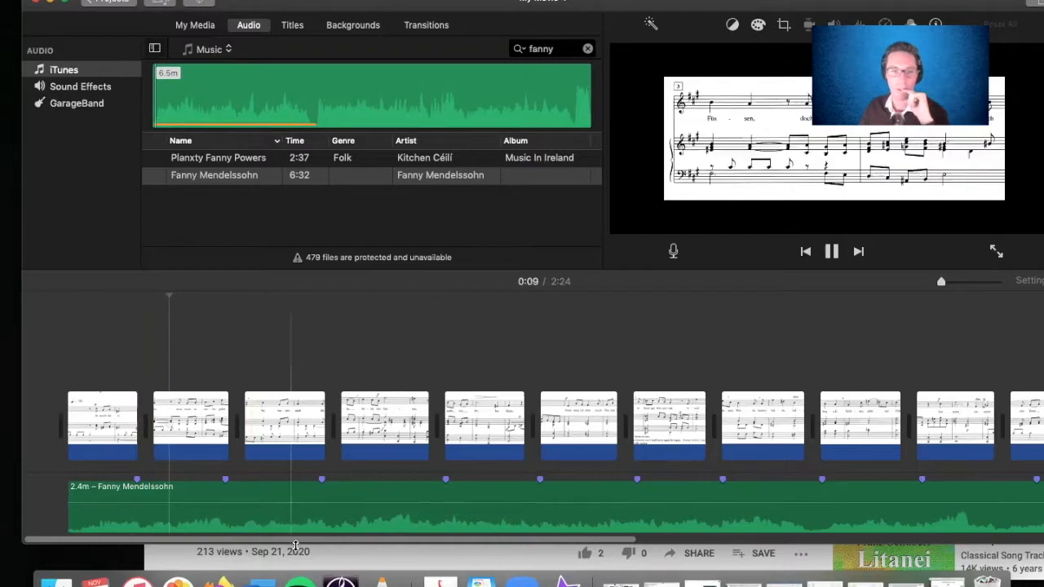
drag(294, 542, 307, 543)
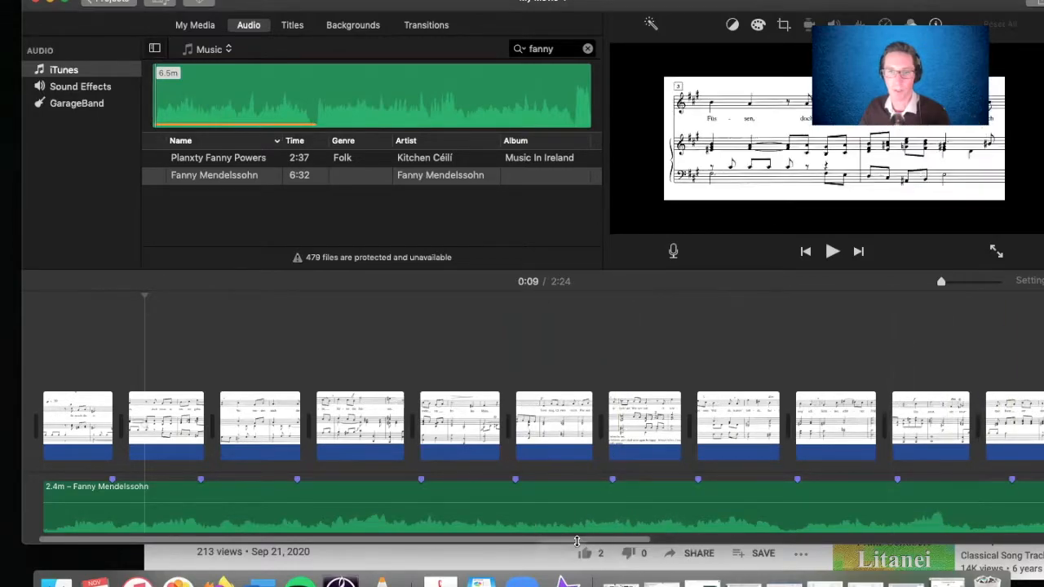
- Try lengthening the "Nun sing' ich" score clip in the timeline, and undo the change
drag(591, 539, 671, 538)
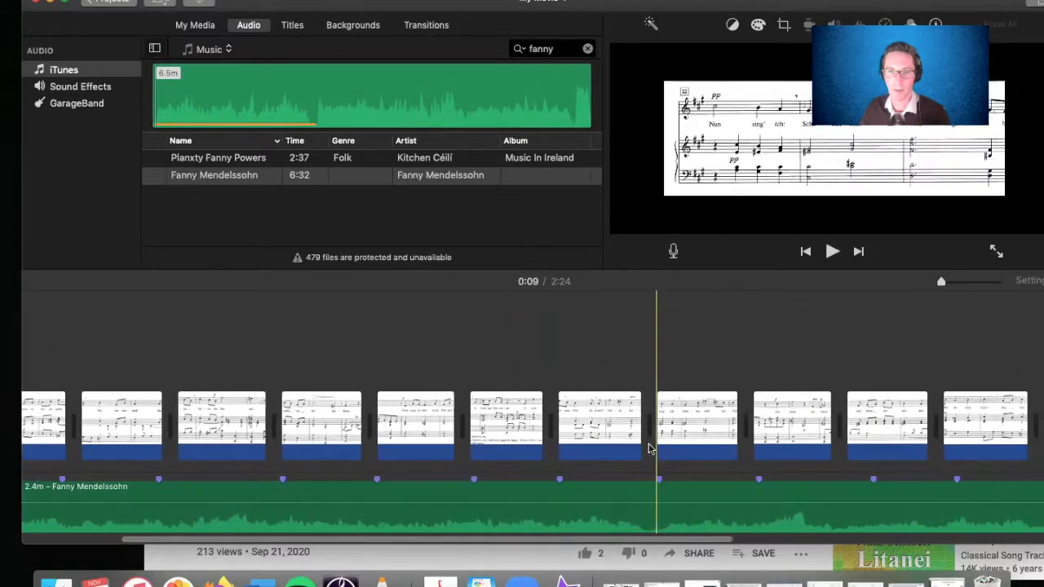
mouse_move(638, 438)
mouse_down()
mouse_move(653, 438)
mouse_move(617, 443)
mouse_move(629, 431)
mouse_move(641, 438)
mouse_up()
drag(733, 422, 742, 421)
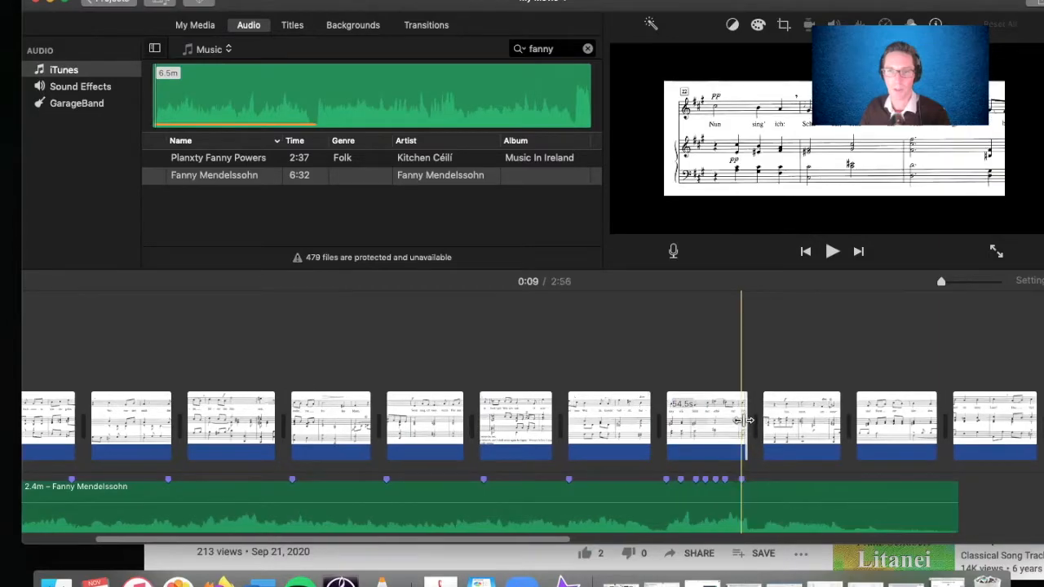
key(super+z)
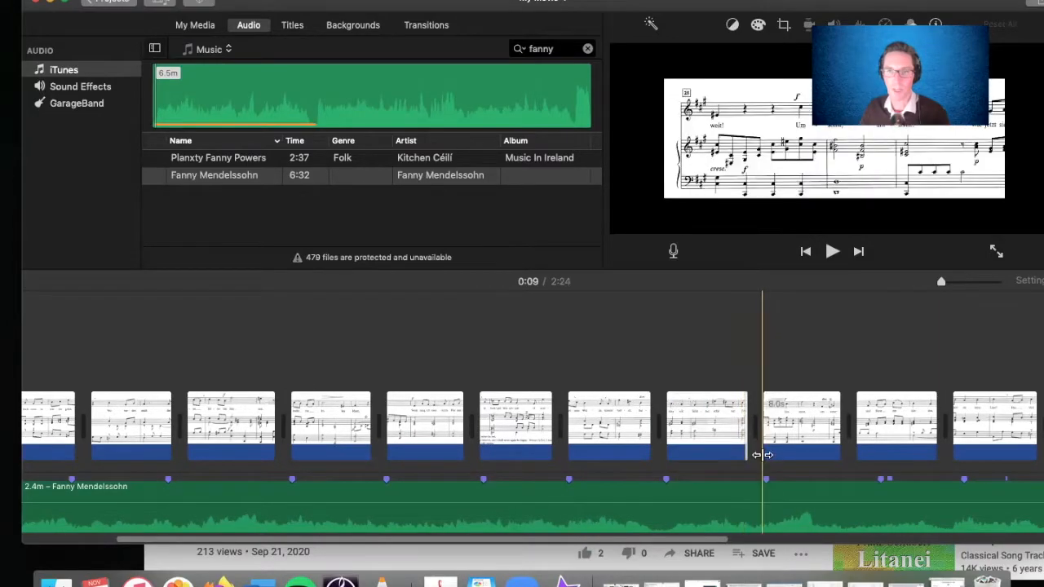
- Trim the end of the third-to-last score clip in the timeline
mouse_move(838, 430)
mouse_down()
mouse_move(797, 431)
mouse_move(840, 432)
mouse_up()
drag(492, 542, 693, 541)
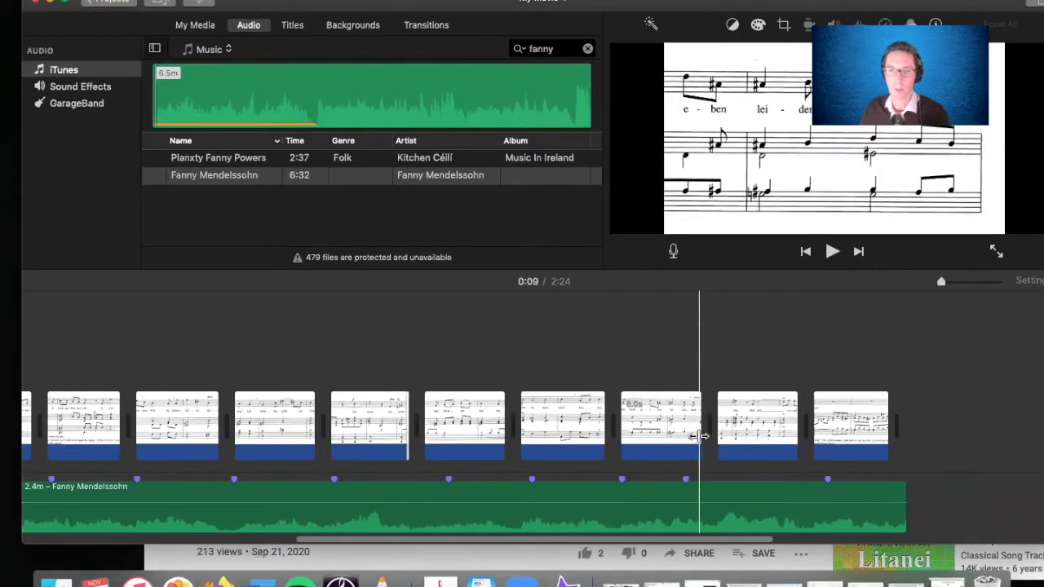
drag(698, 437, 681, 433)
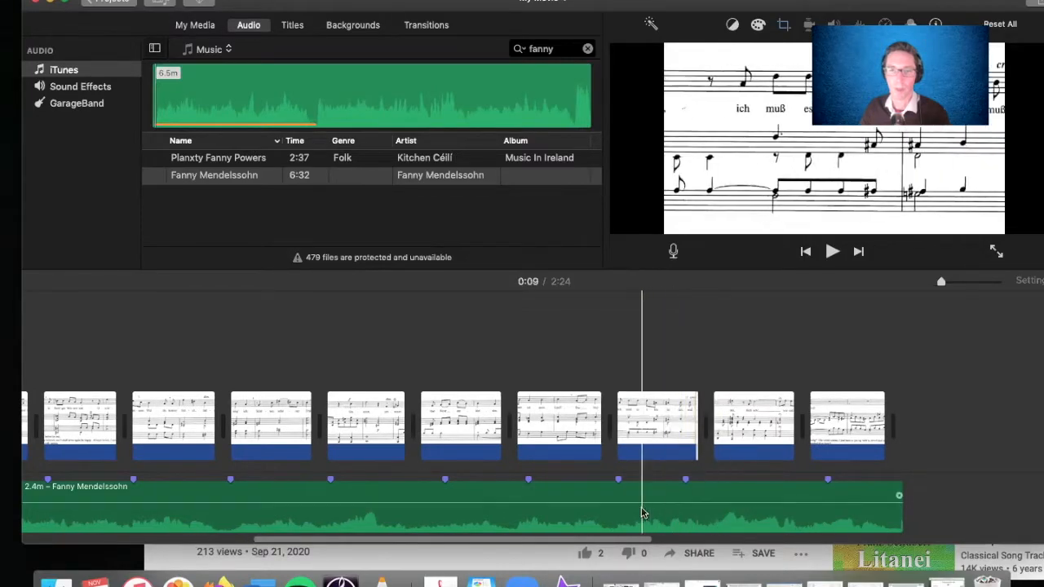
- Select the last five score clips in the timeline and set their cropping style to Fit
click(565, 425)
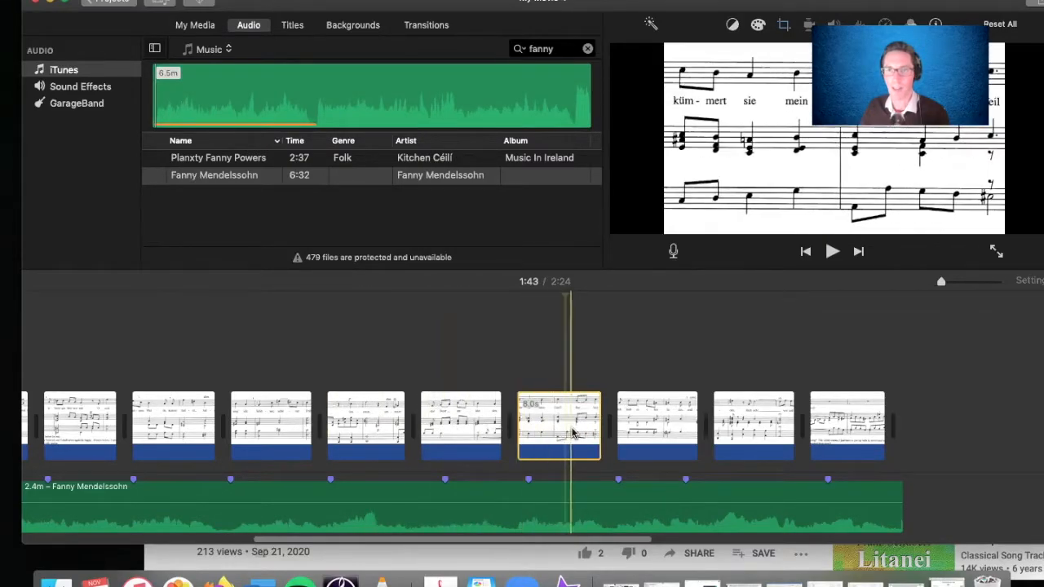
click(476, 436)
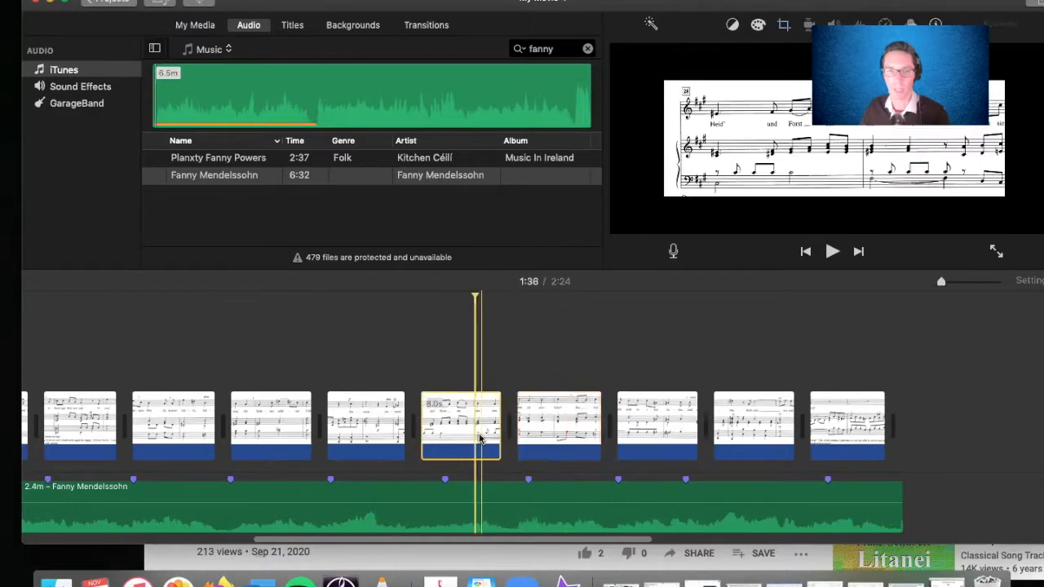
shift+click(850, 406)
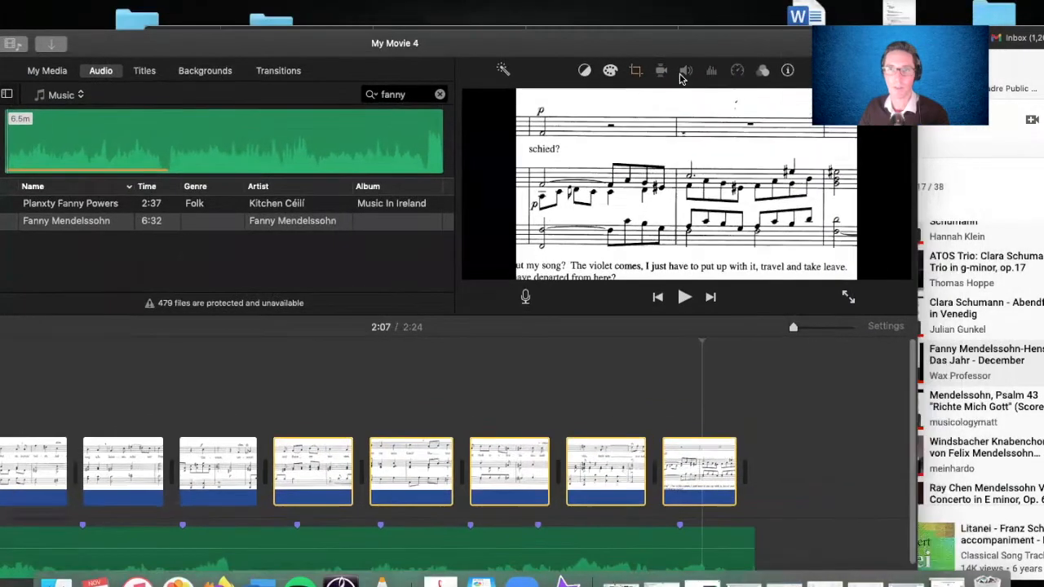
click(705, 49)
click(675, 75)
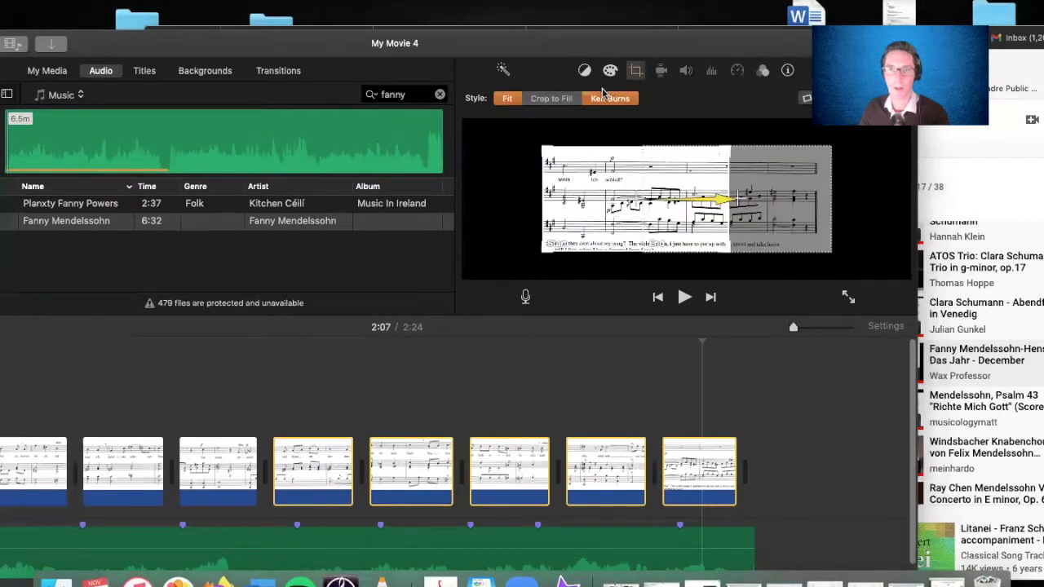
click(506, 100)
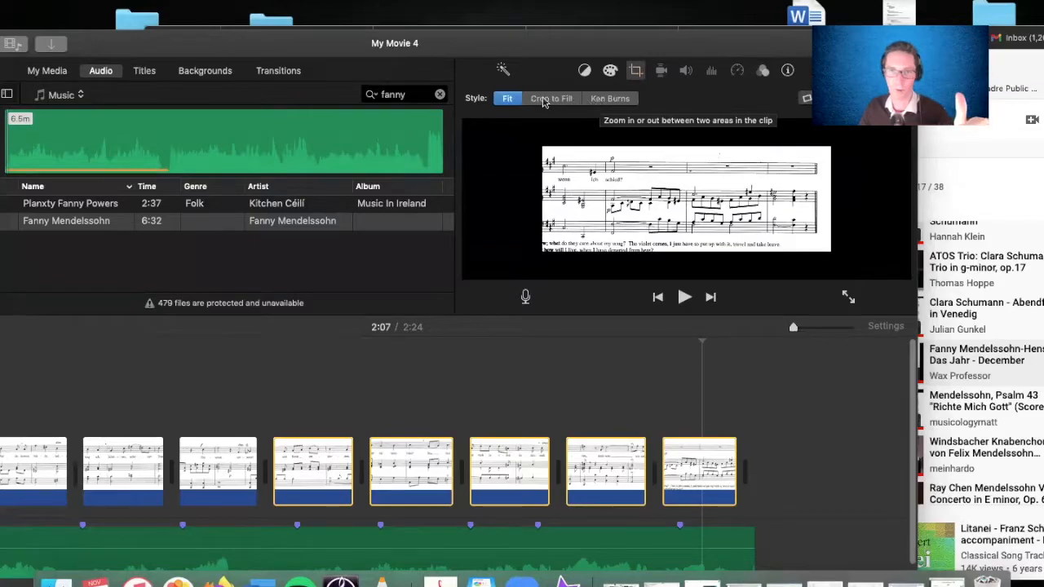
- Clear the multiple-clip selection and extend the start of the last score clip slightly earlier
drag(332, 51, 426, 11)
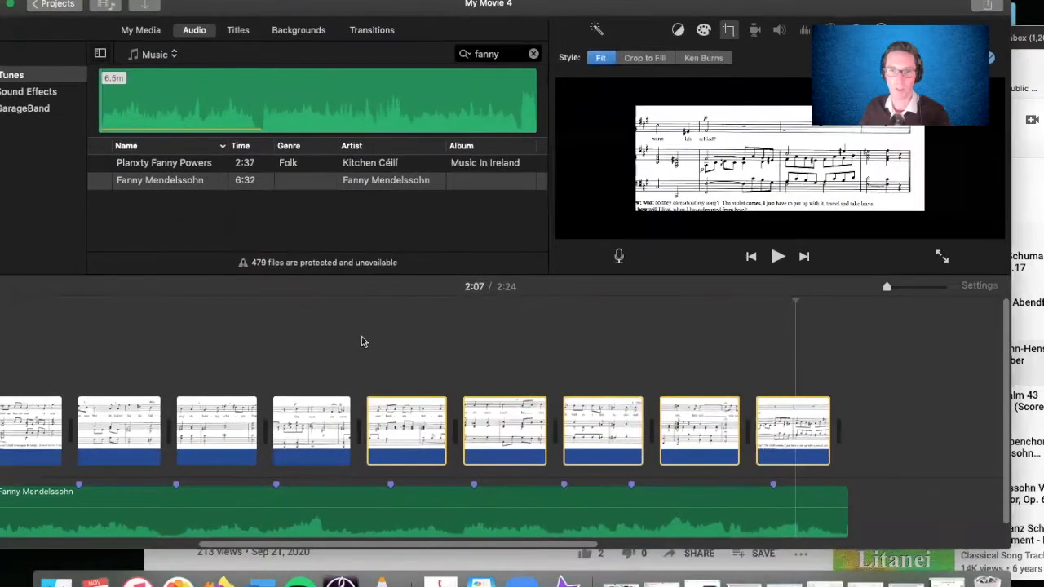
click(336, 420)
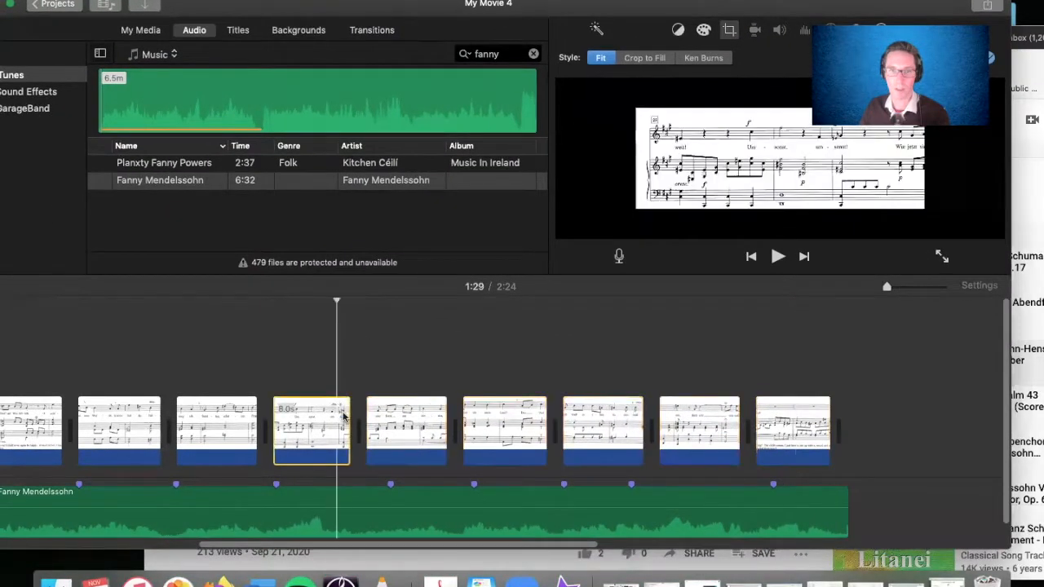
click(501, 355)
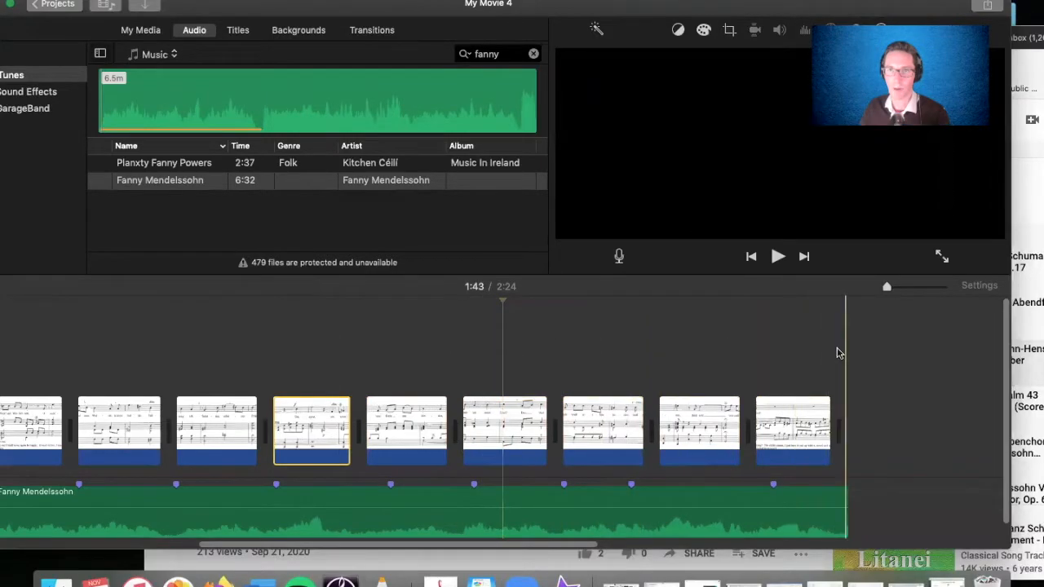
click(758, 431)
drag(759, 431, 751, 433)
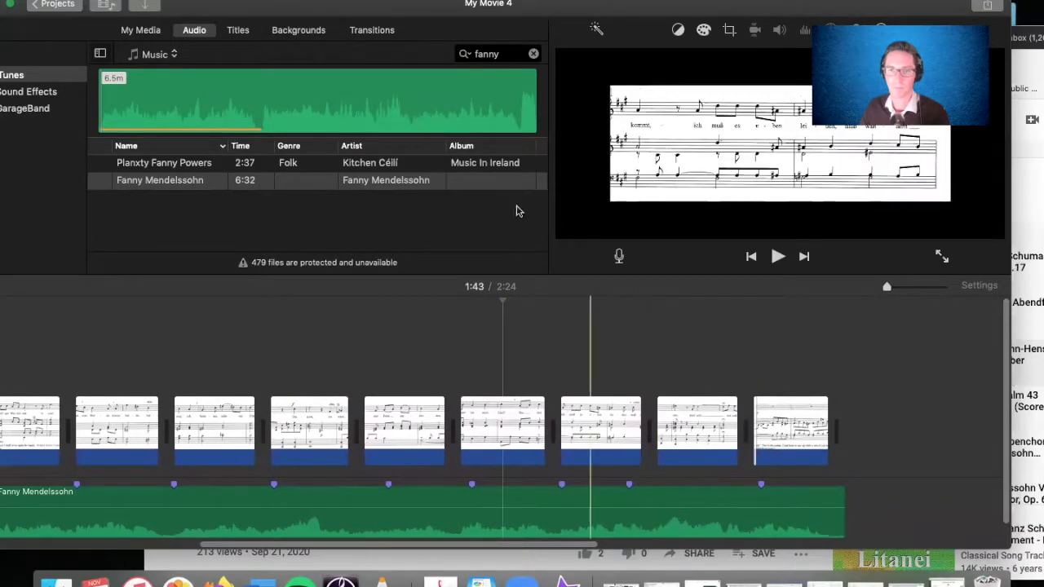
- Reposition the project window and open the settings for sharing the movie as a file
drag(190, 6, 289, 0)
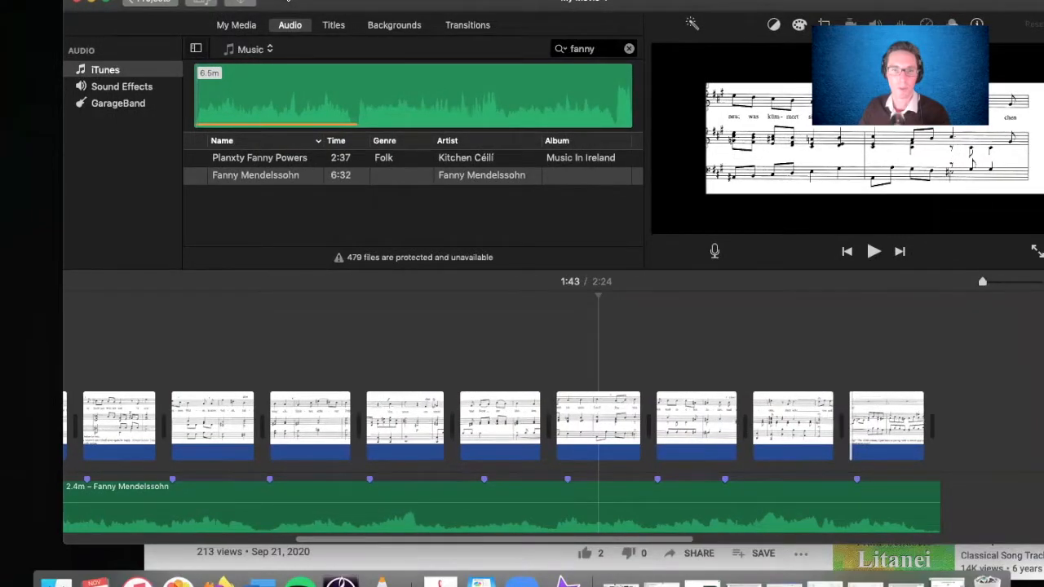
drag(424, 541, 204, 544)
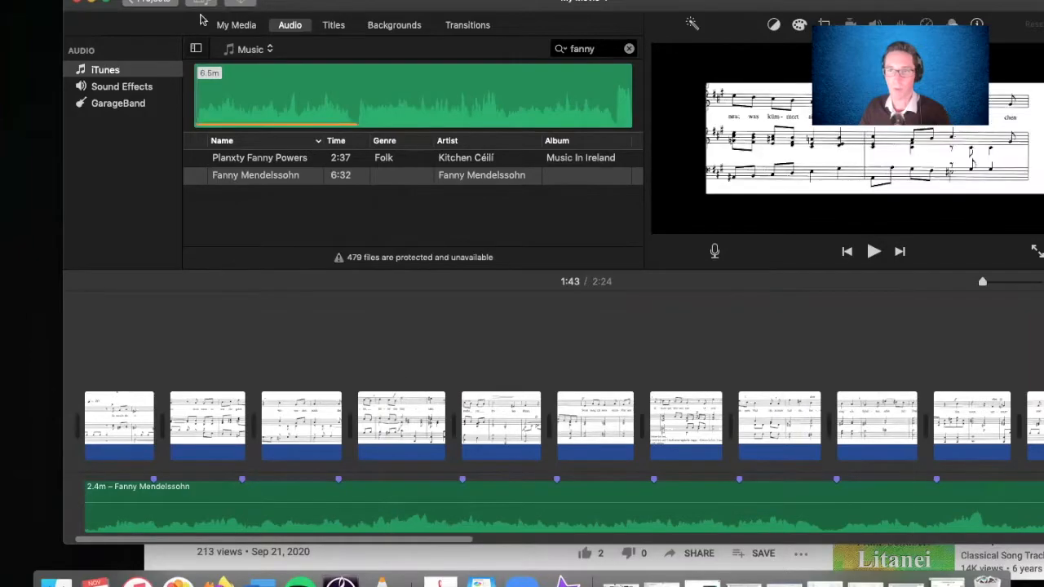
click(91, 0)
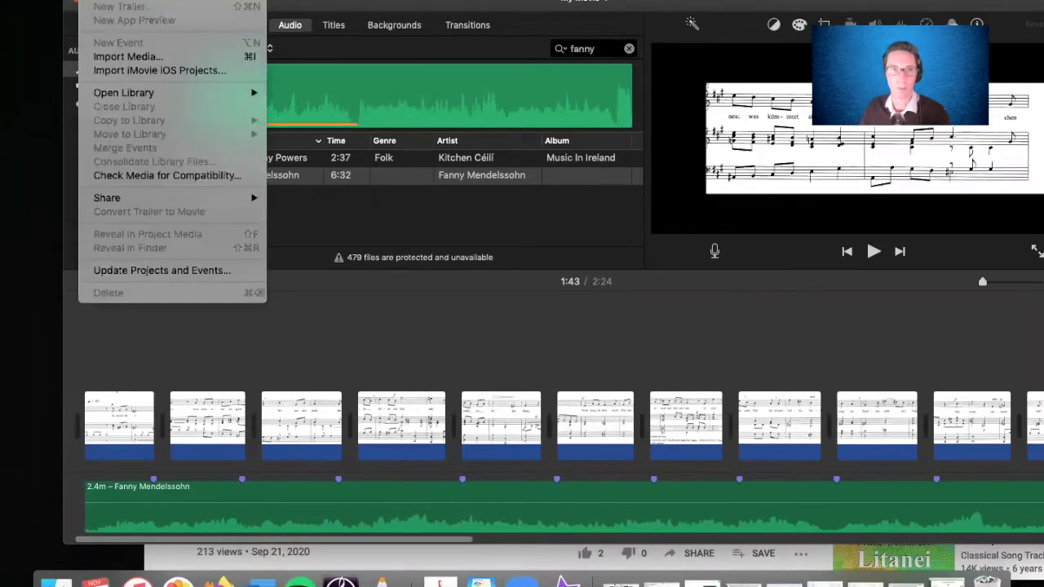
mouse_move(135, 199)
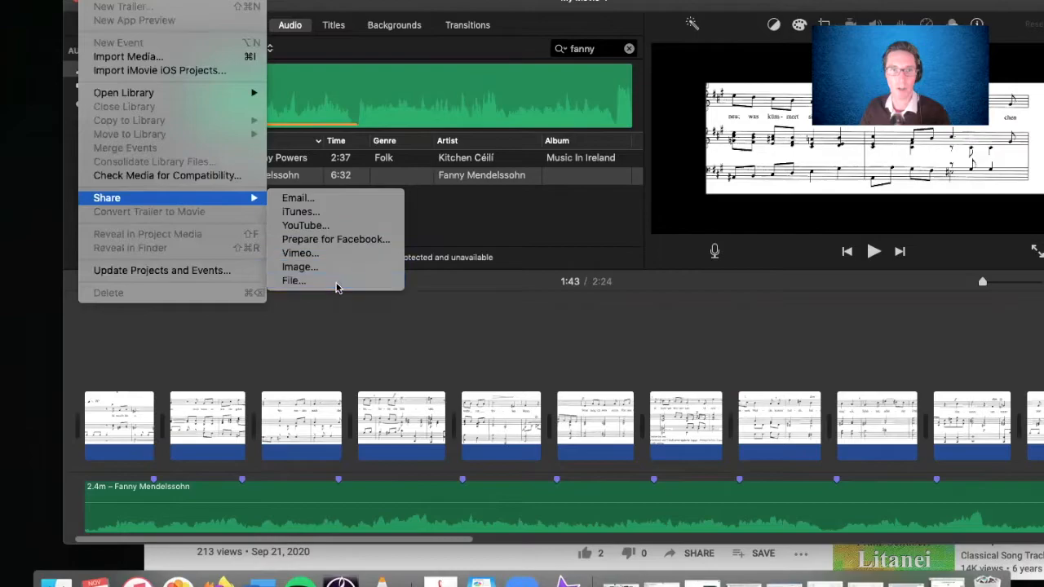
click(338, 285)
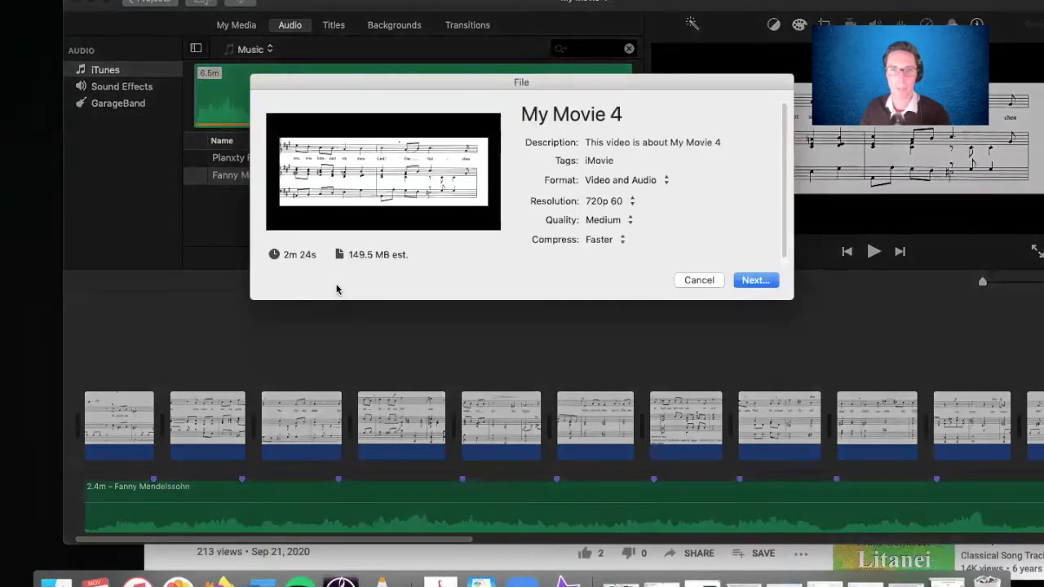
- Keep the export resolution at 720p 60 and set the compression to Better Quality
click(628, 202)
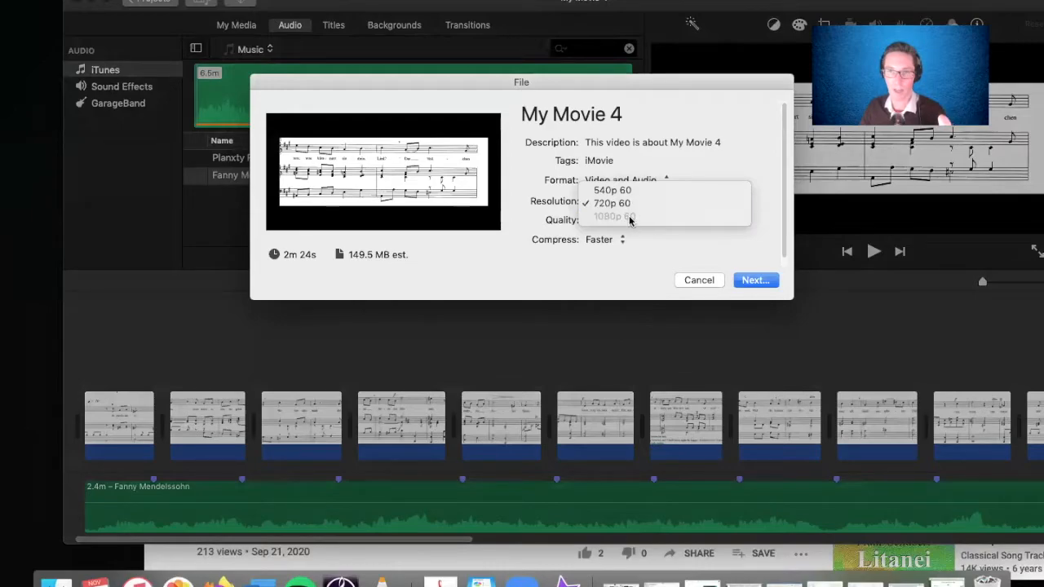
click(613, 203)
click(621, 221)
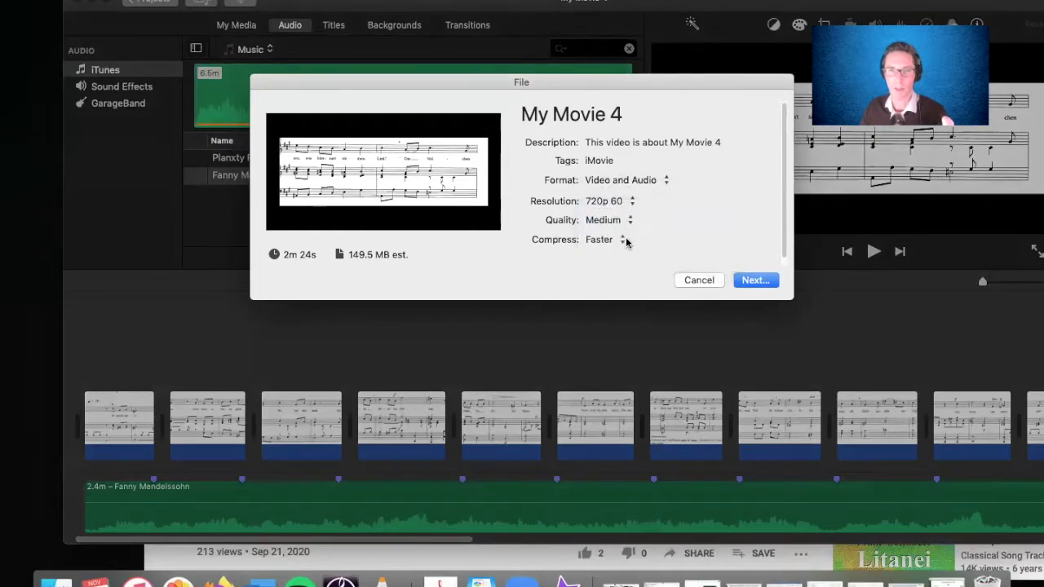
click(624, 241)
click(624, 255)
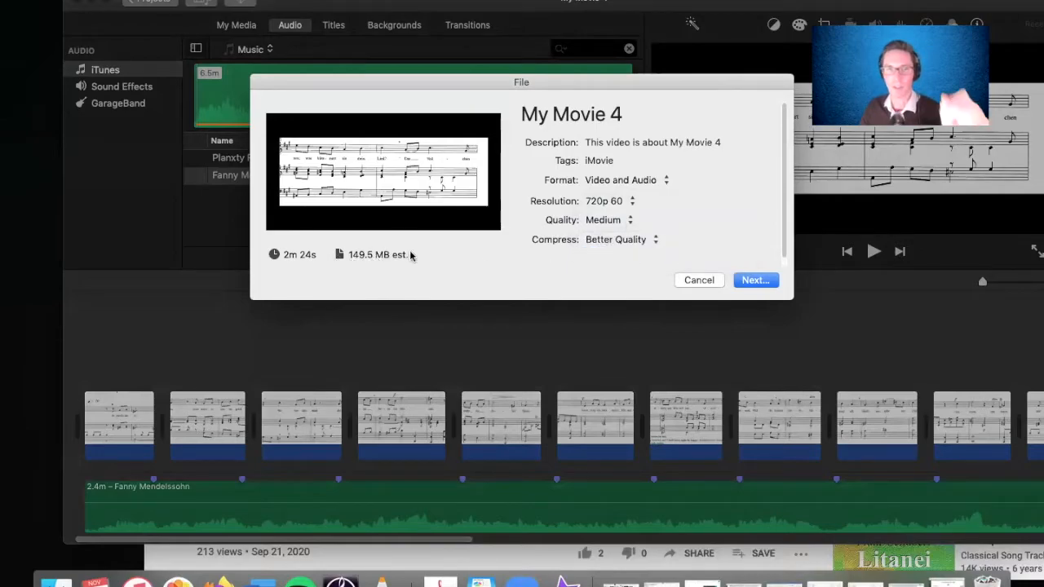
- Try the High and Best (ProRes) export qualities, and settle on High
click(626, 222)
click(627, 237)
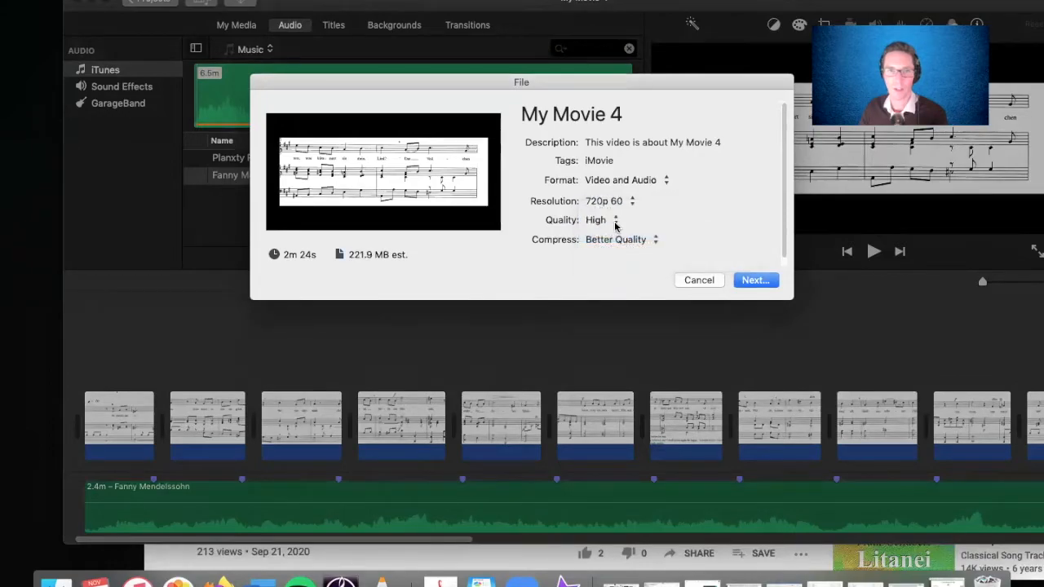
click(625, 224)
click(623, 236)
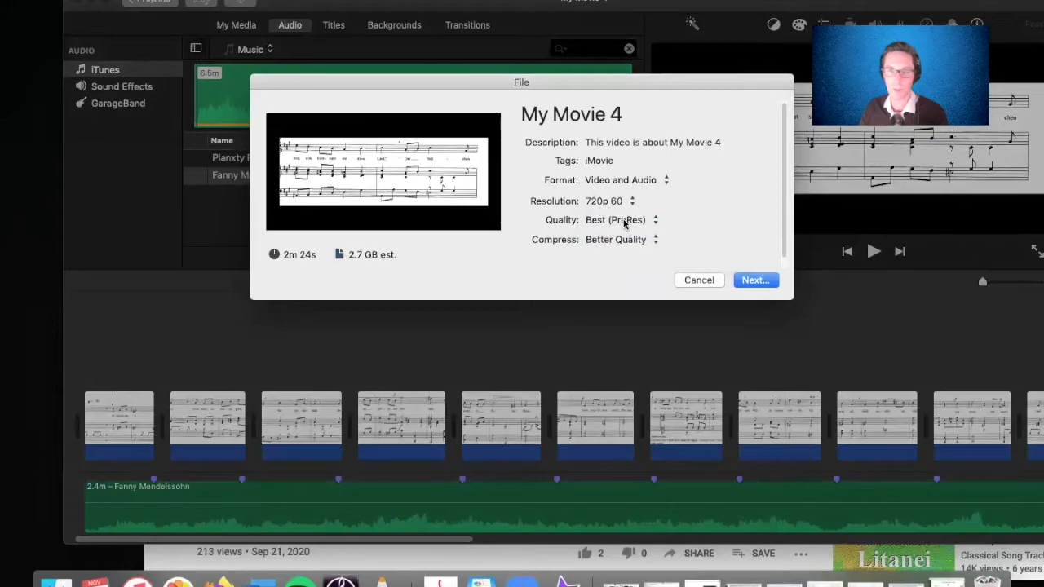
click(625, 222)
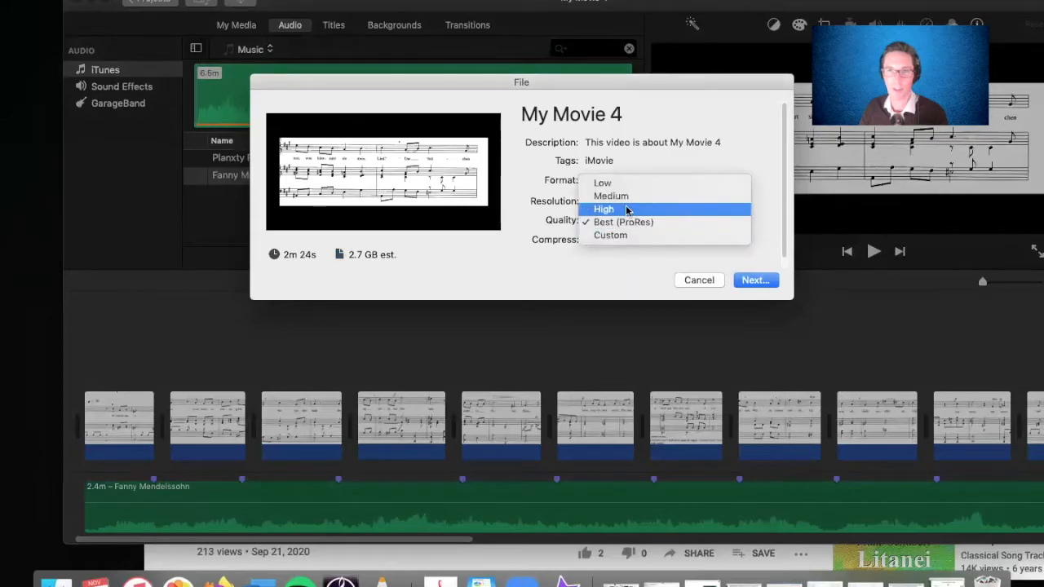
click(625, 210)
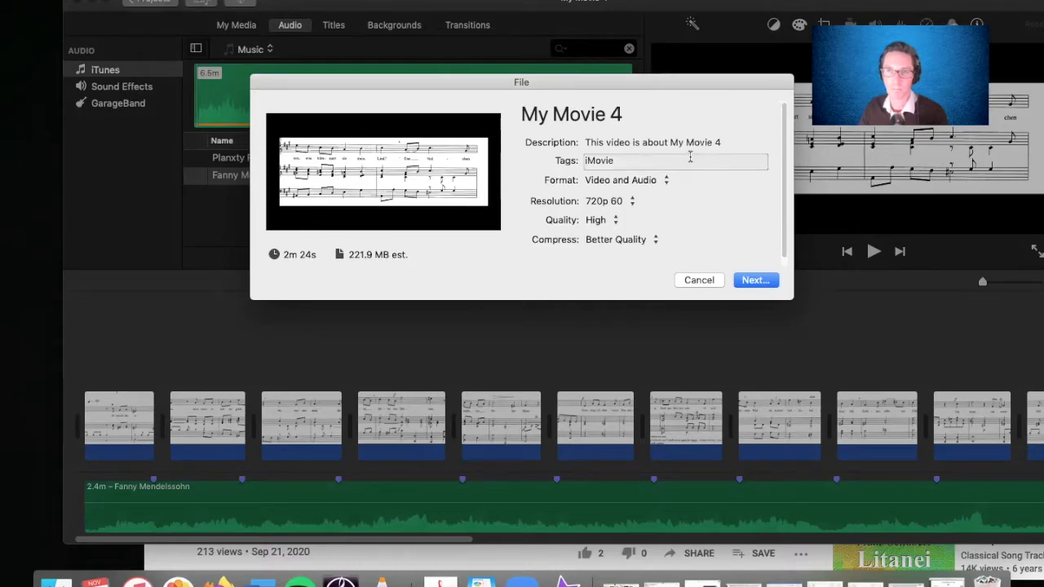
- Cancel the file export and select the Fanny Mendelssohn recording in the music library
click(695, 280)
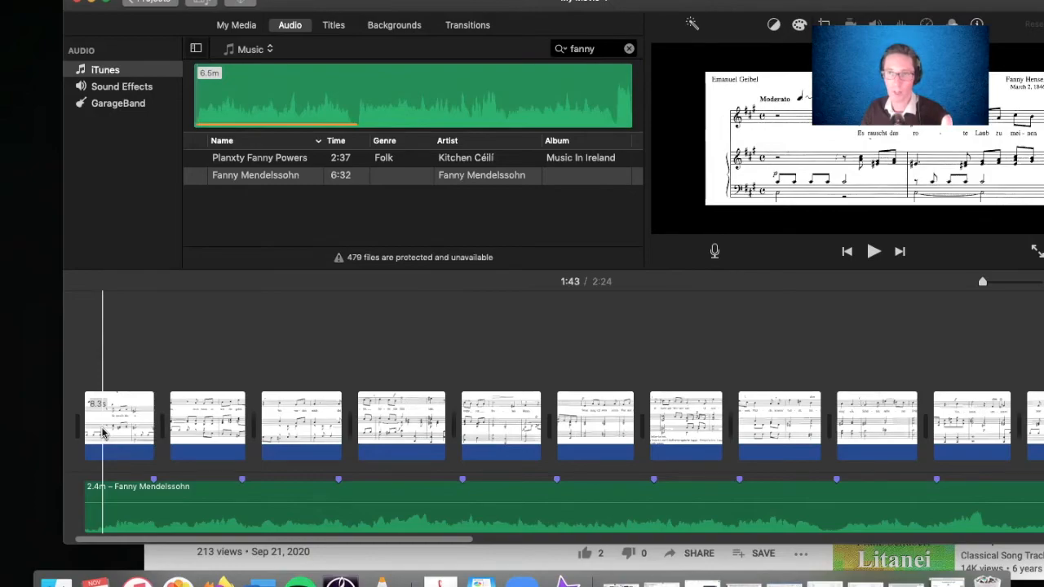
click(481, 174)
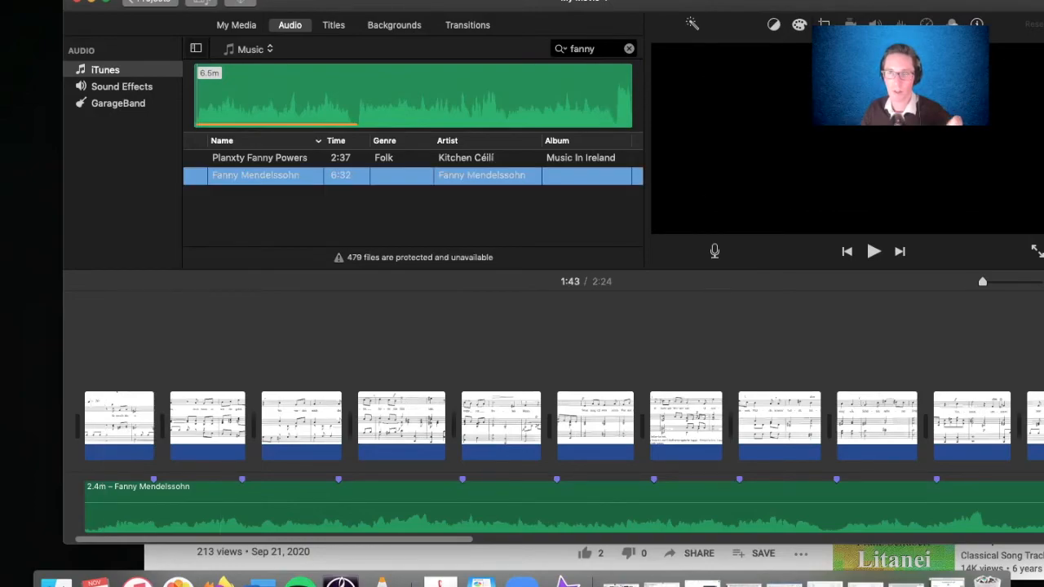